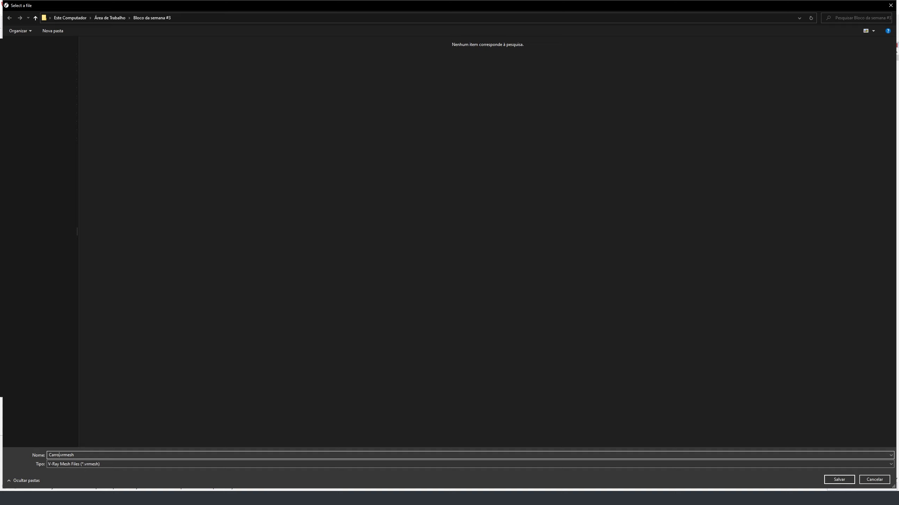
Export the car group as the V-Ray proxy mesh Carro_proxy.vrmesh with a 1000-face Refined Clustering preview, replacing the original object
text(_proxy)
click(848, 479)
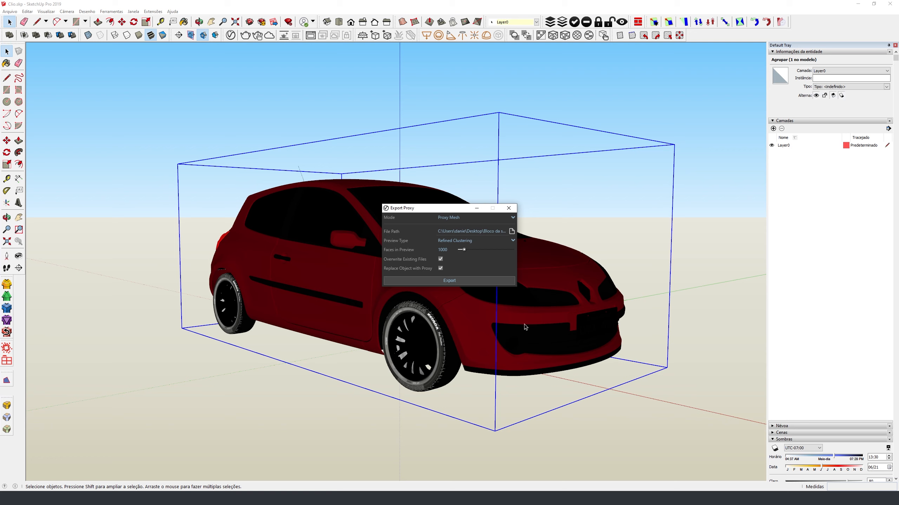
click(473, 282)
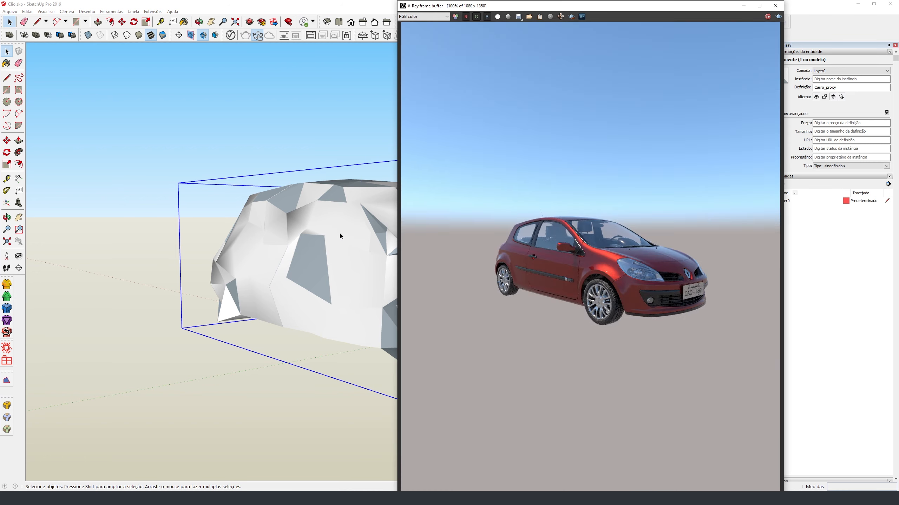
Examine the Carro_proxy preview in the model and its file path, preview type and material settings in the V-Ray Asset Editor
mouse_move(341, 237)
middle_down()
mouse_move(253, 321)
mouse_move(346, 326)
mouse_move(231, 315)
mouse_move(356, 289)
mouse_move(291, 265)
middle_up()
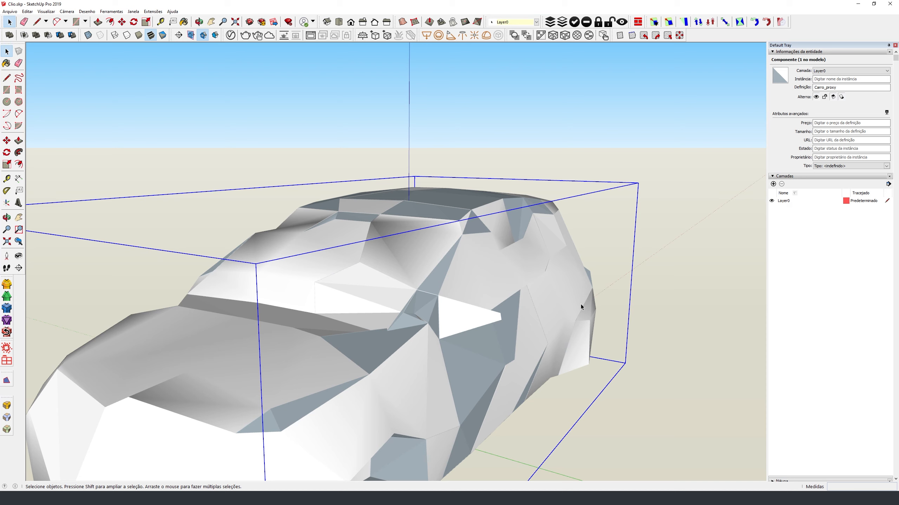
shift+middle_drag(556, 302, 562, 239)
scroll(545, 253, down, 1)
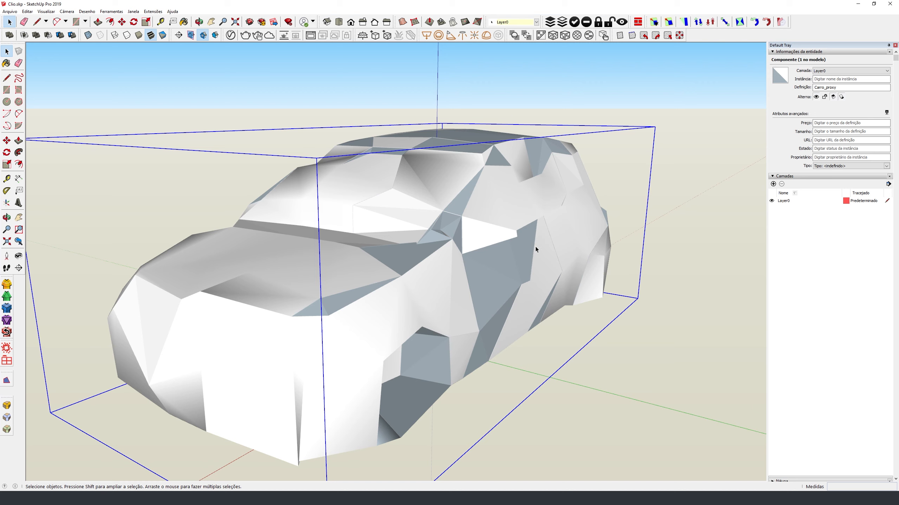
click(231, 36)
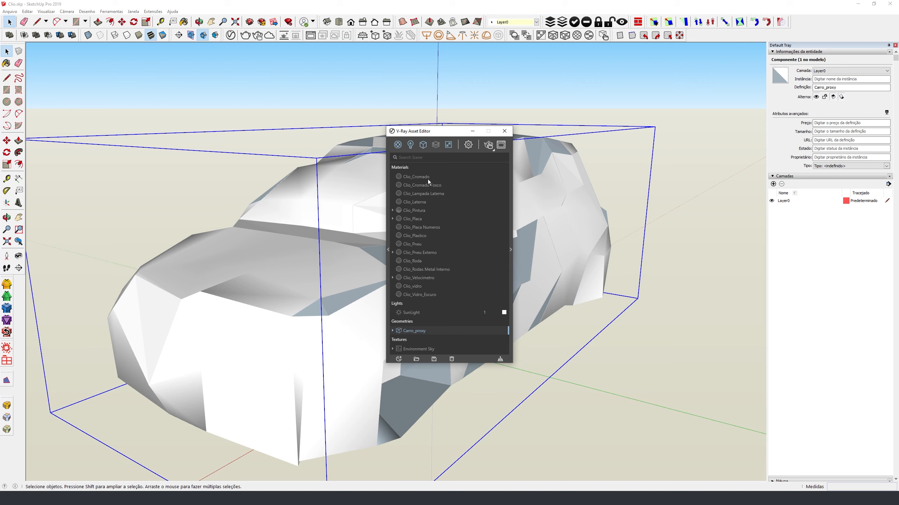
click(421, 147)
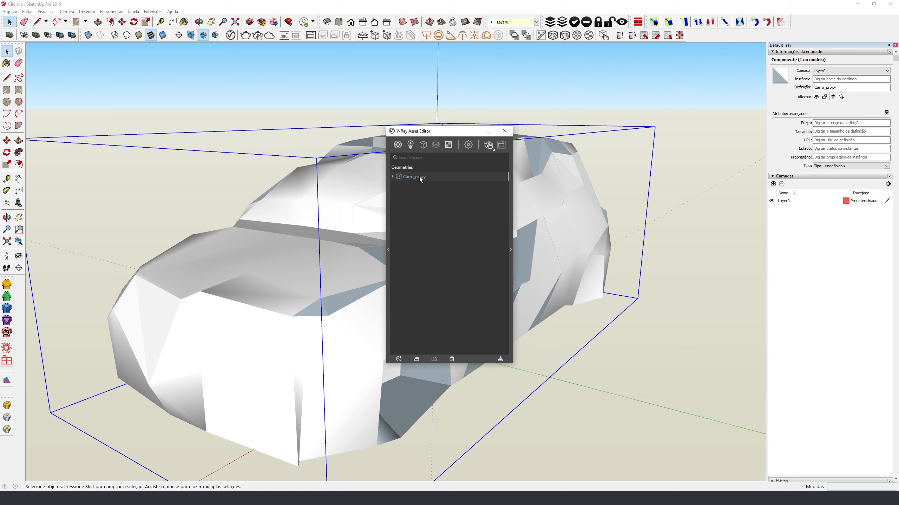
click(510, 250)
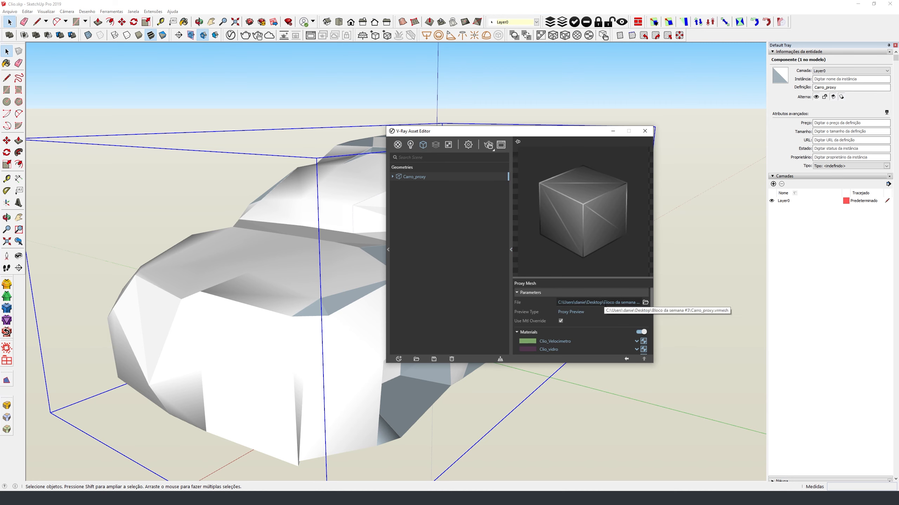
Change the base color of the Clio_Pintura car paint material to bright yellow
click(397, 144)
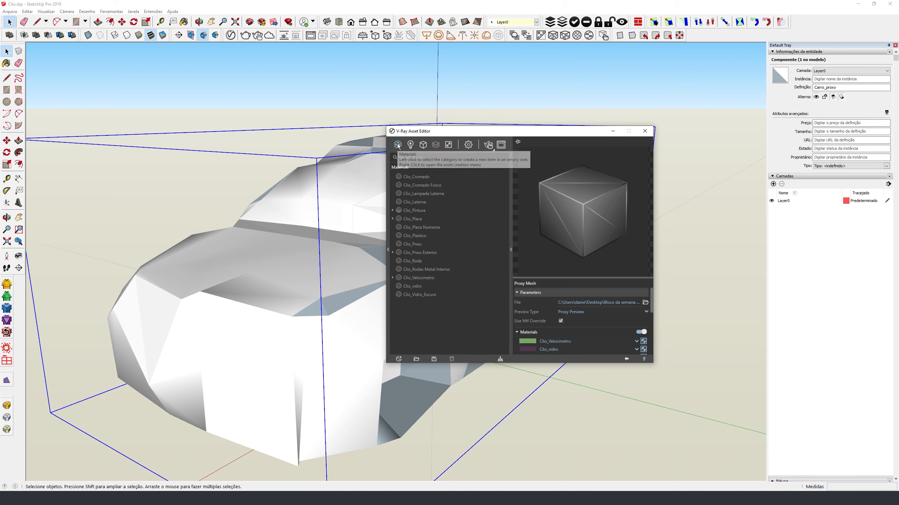
click(414, 178)
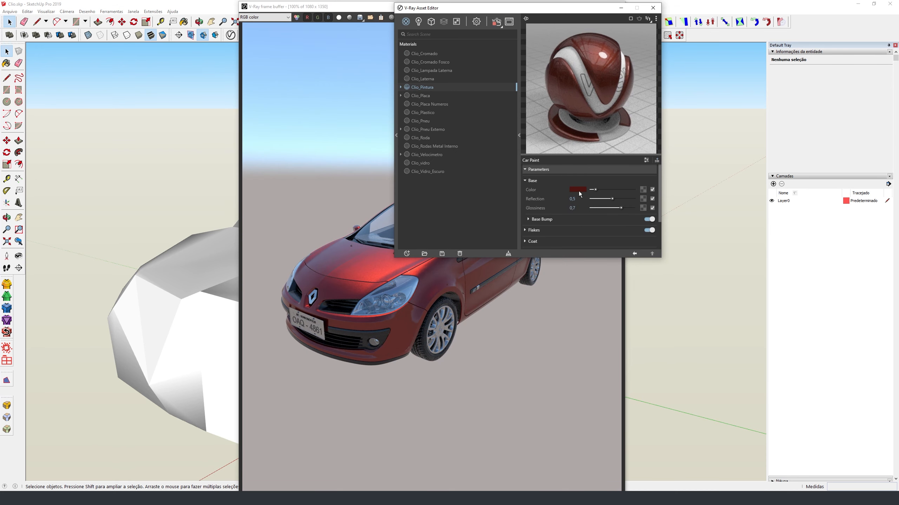
click(578, 191)
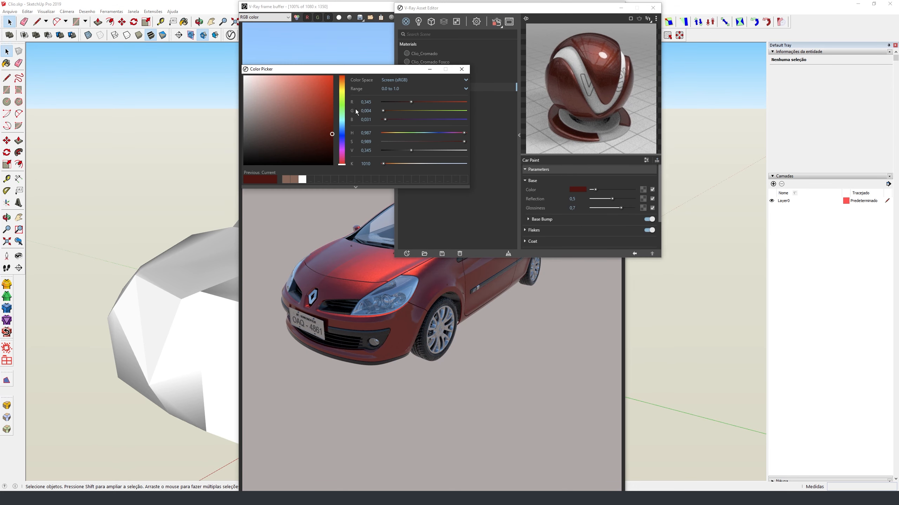
drag(341, 95, 341, 90)
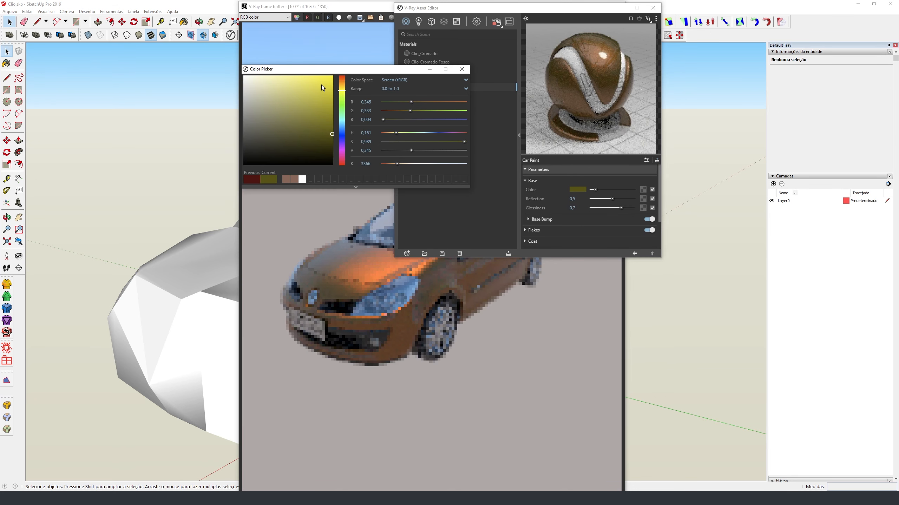
click(331, 79)
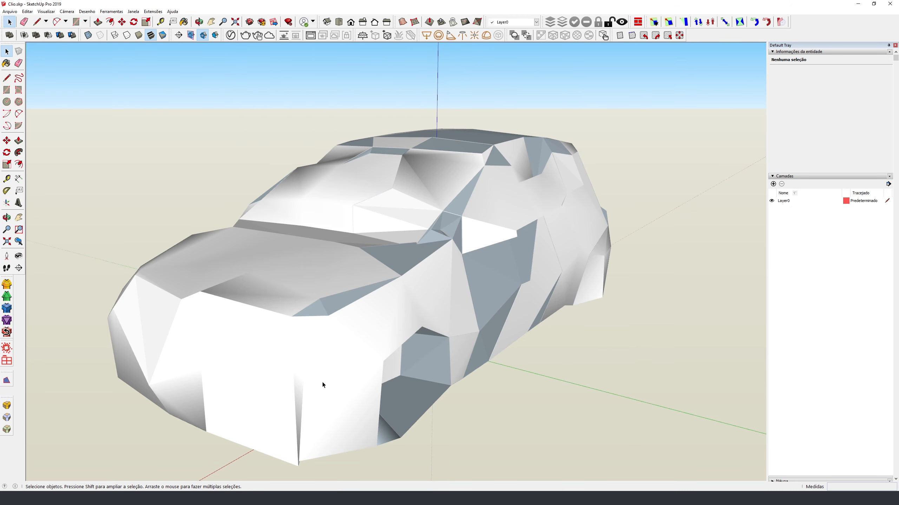
Save the model containing the proxy car as Clio_Proxy.skp in the Bloco da semana #3 folder
click(311, 324)
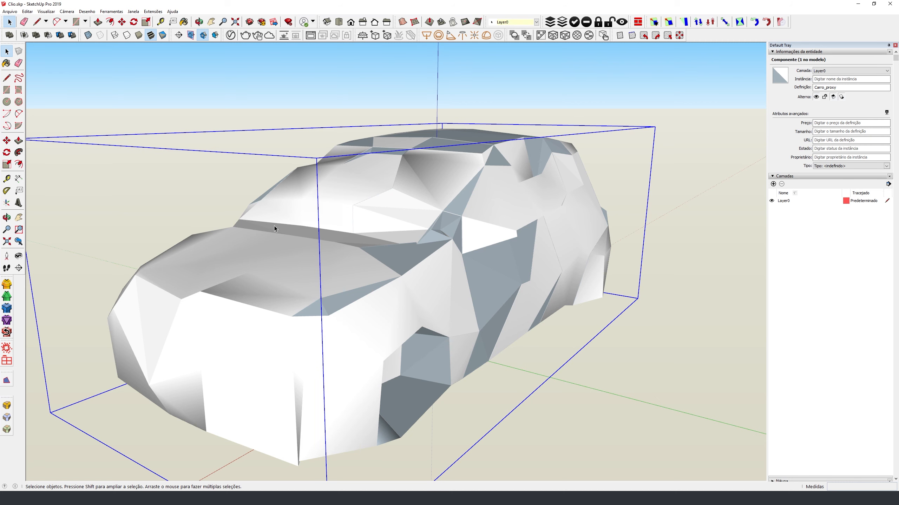
click(10, 12)
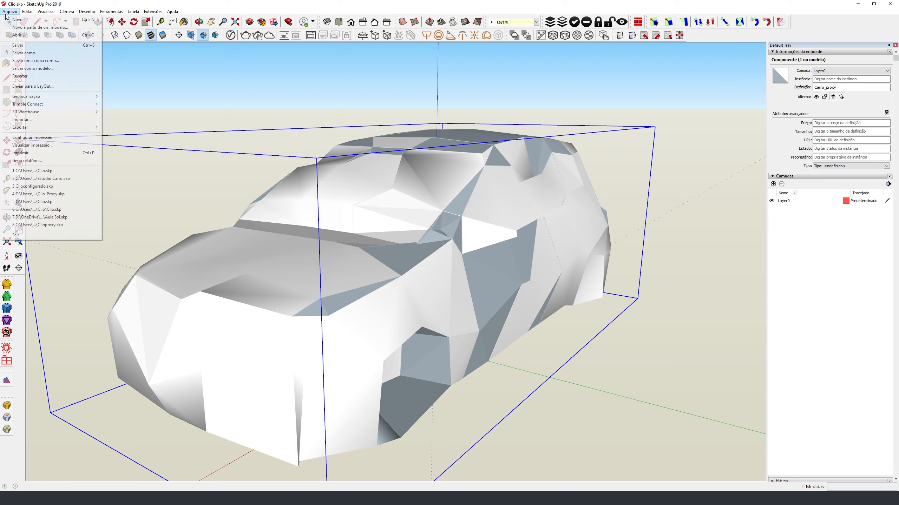
click(28, 52)
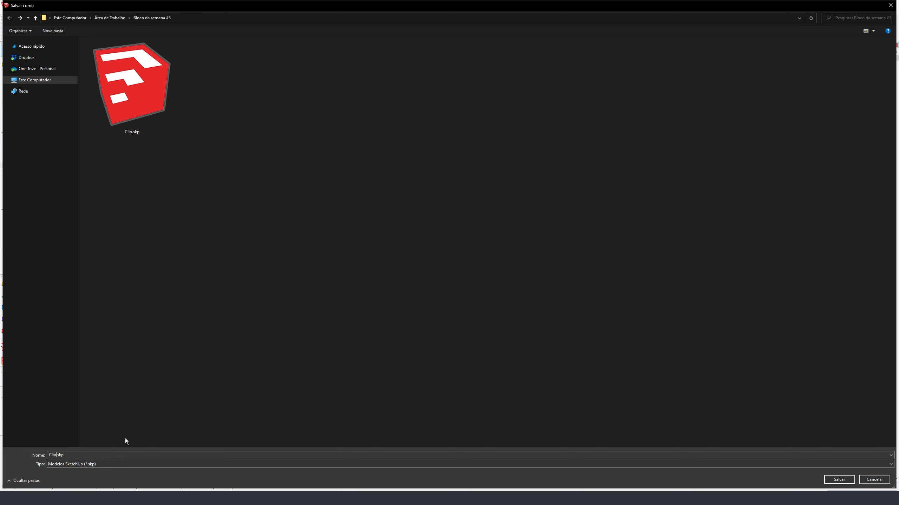
text(_Proxy)
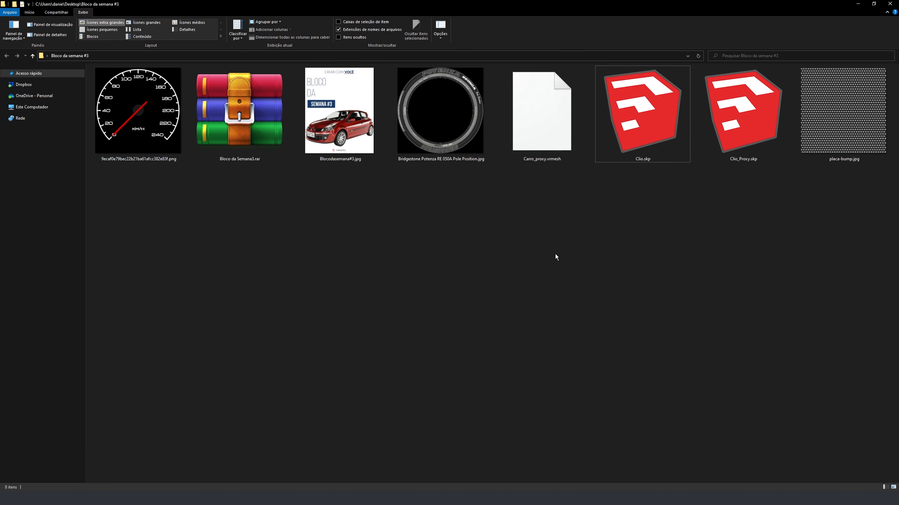
Compare the file sizes of Clio.skp, Carro_proxy.vrmesh and Clio_Proxy.skp in the Bloco da semana #3 folder
click(652, 149)
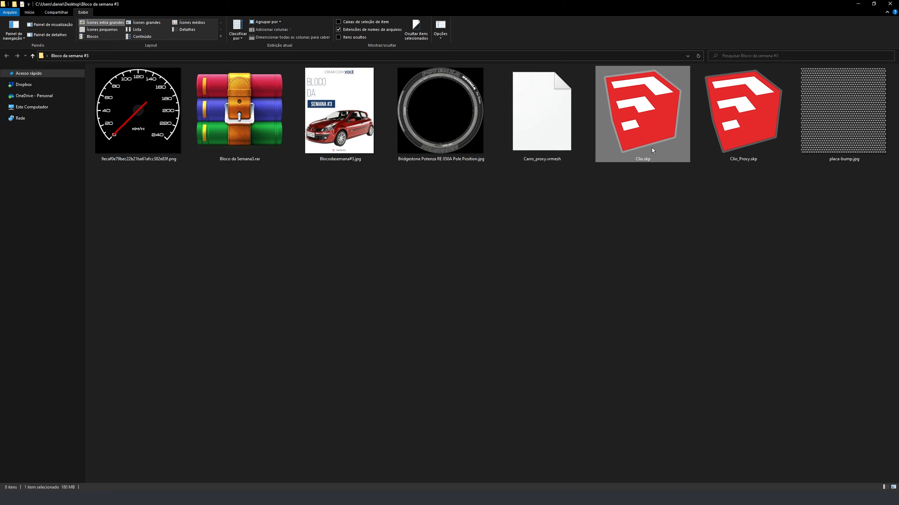
click(564, 121)
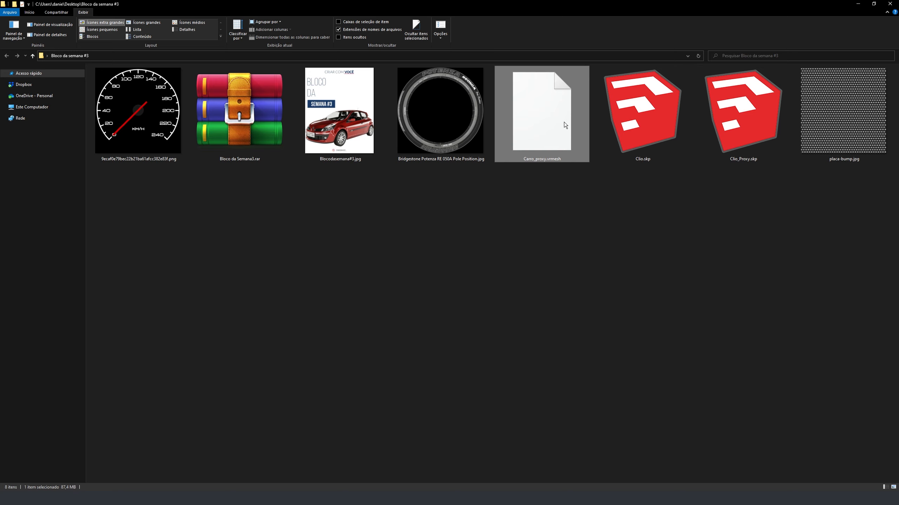
click(735, 139)
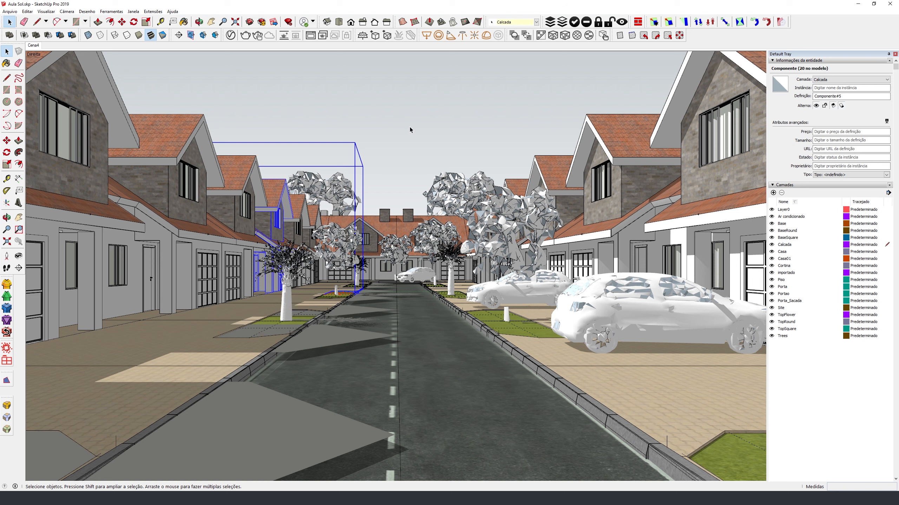
Import Carro_proxy.vrmesh directly into the Aula Sol street model and move the car onto the road
click(387, 37)
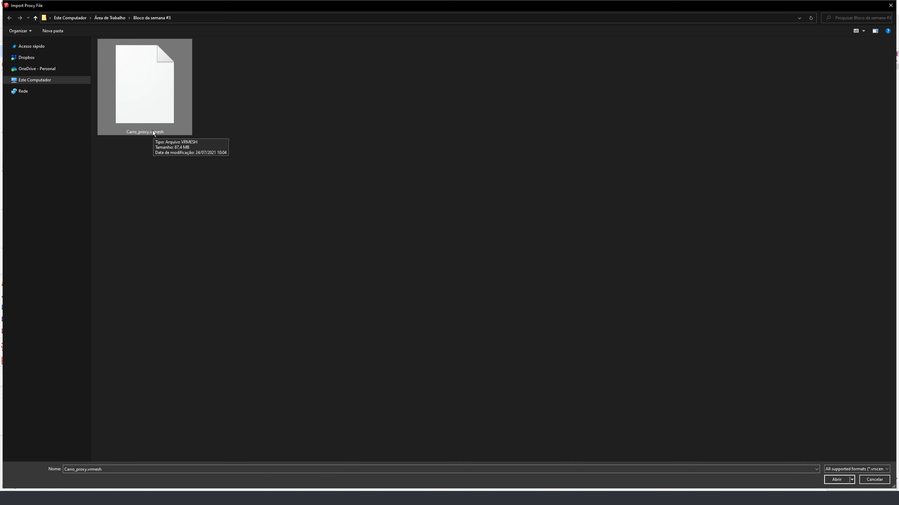
click(836, 479)
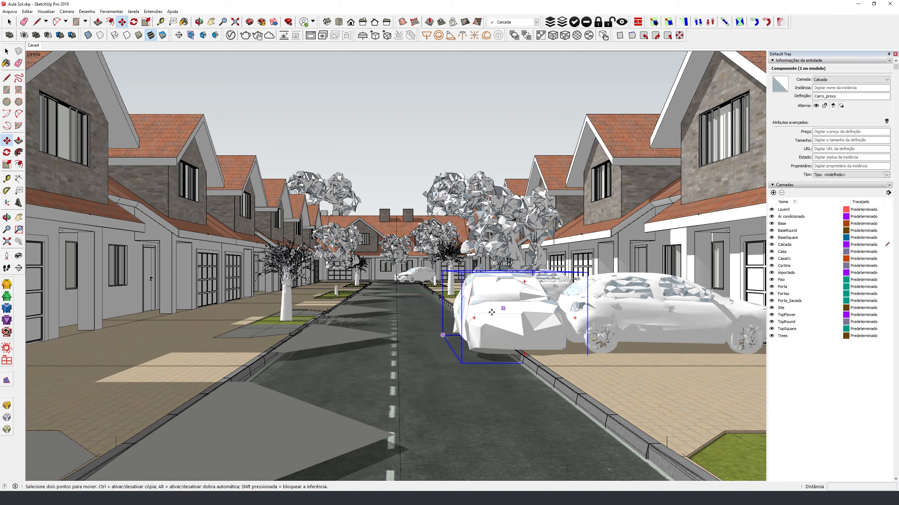
click(500, 309)
click(453, 305)
key(space)
scroll(452, 302, up, 3)
mouse_move(452, 301)
middle_down()
mouse_move(499, 341)
mouse_move(529, 316)
mouse_move(458, 292)
middle_up()
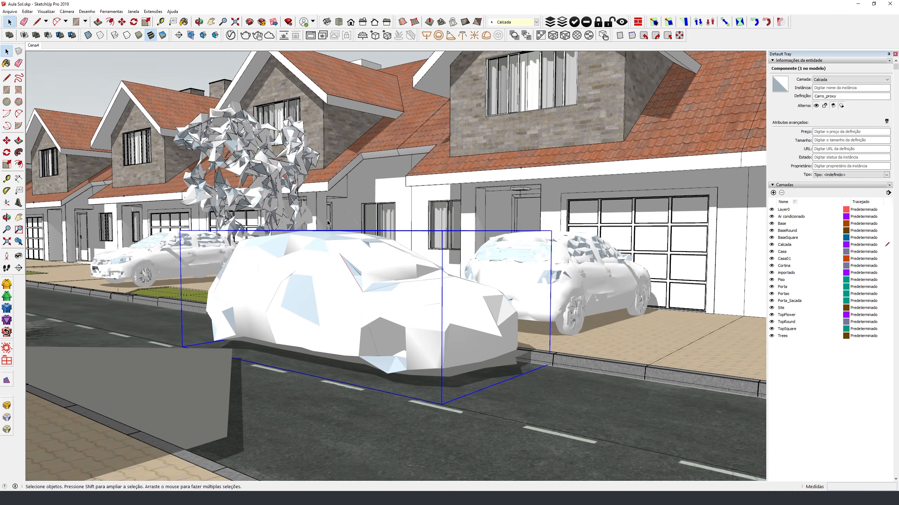
Check the material slots of the imported Carro_proxy mesh, and delete that car from the street
click(250, 24)
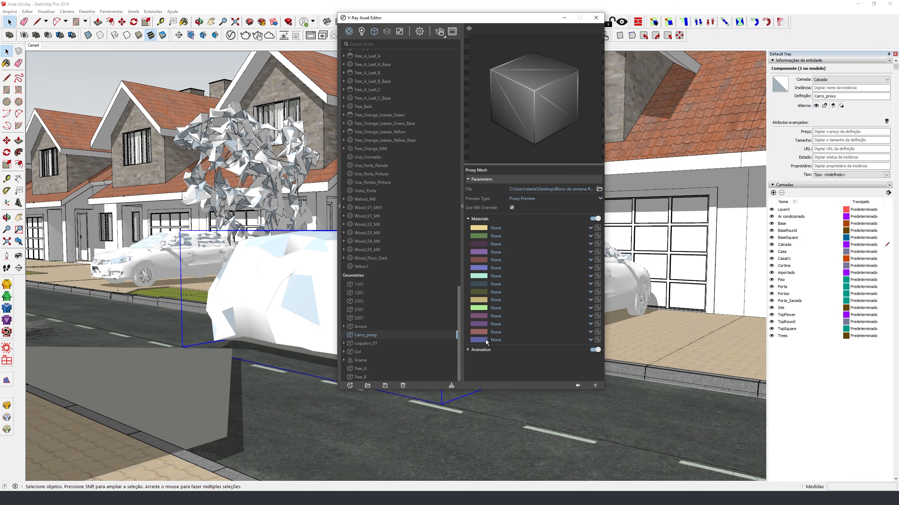
click(596, 18)
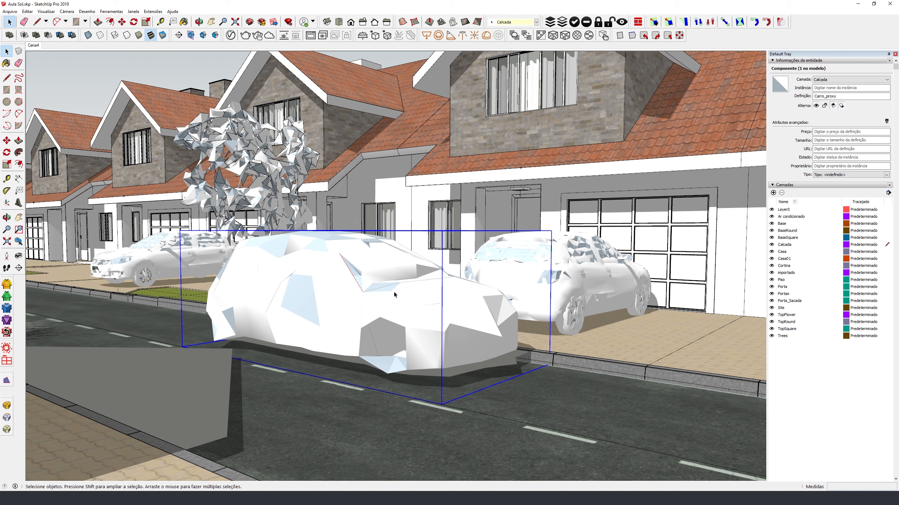
key(Delete)
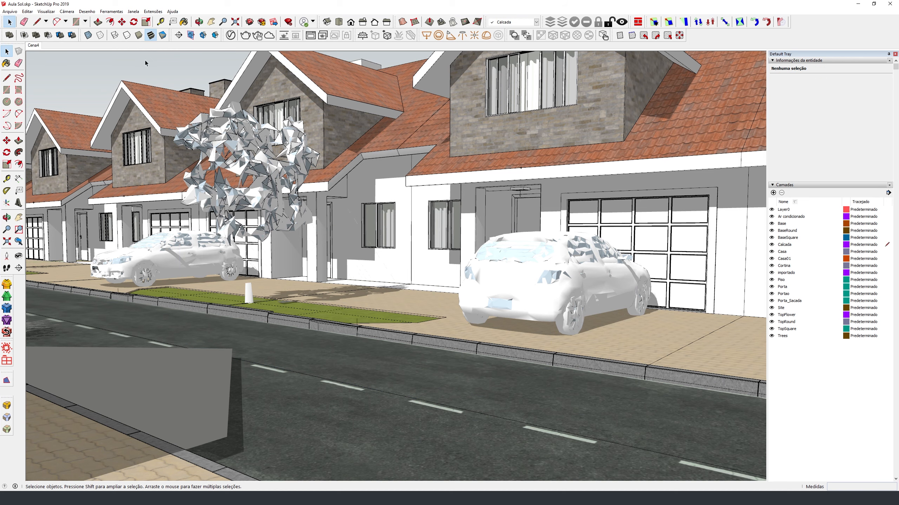
Import Clio_Proxy.skp into the street model and place the car on the road beside the parked cars
click(9, 11)
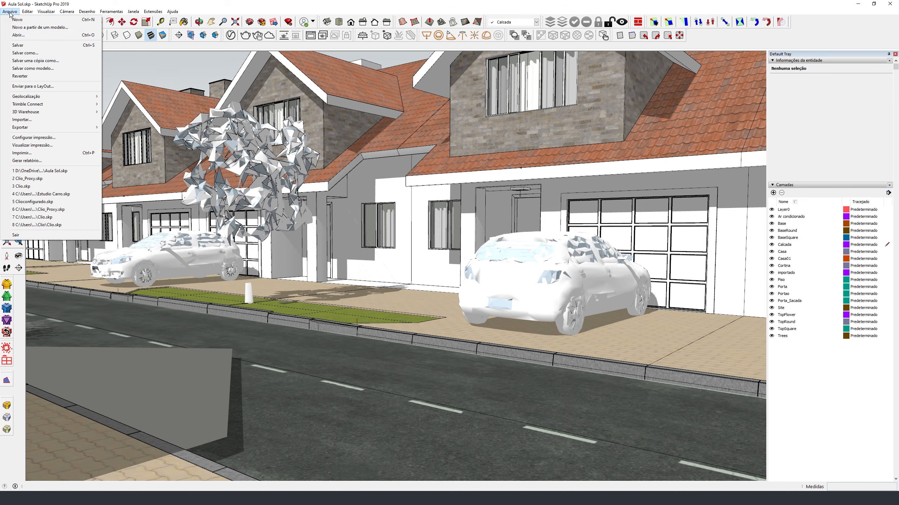
click(38, 120)
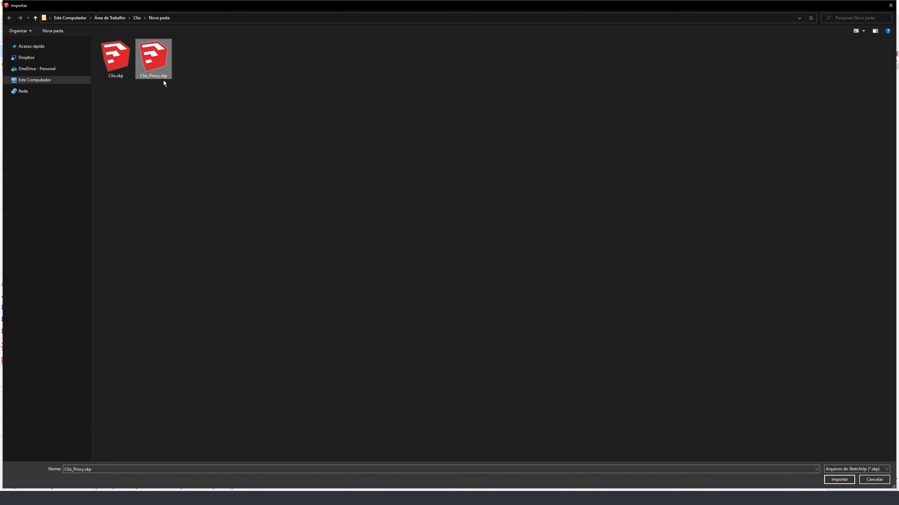
click(839, 479)
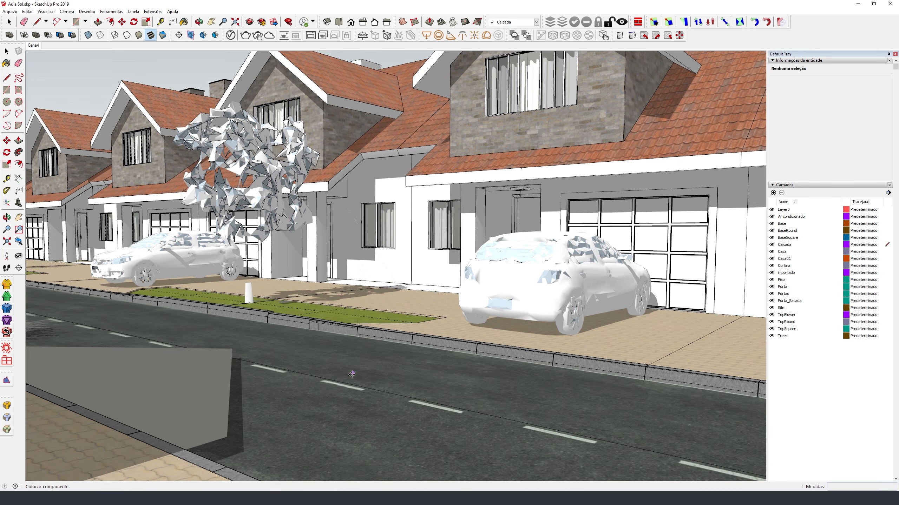
click(346, 378)
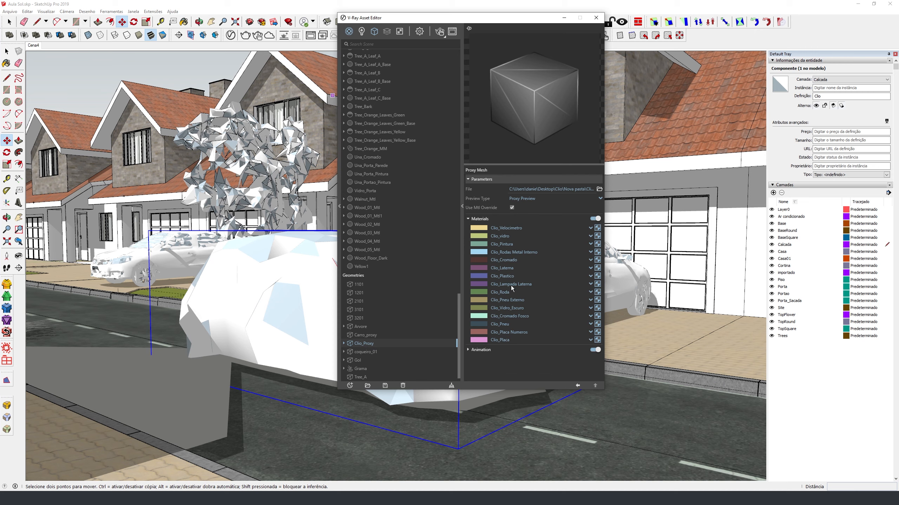
Check the material assignments of the Clio_Proxy mesh and start a V-Ray render of the street view
click(595, 18)
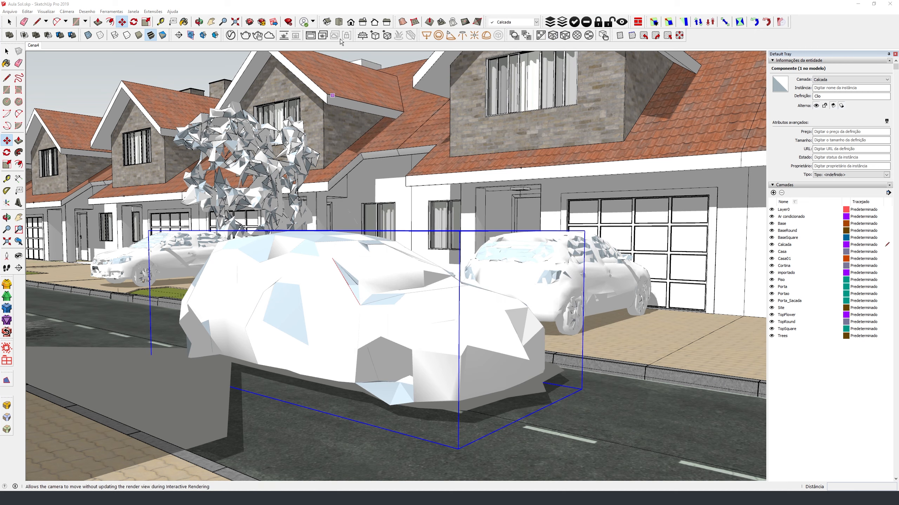
click(258, 35)
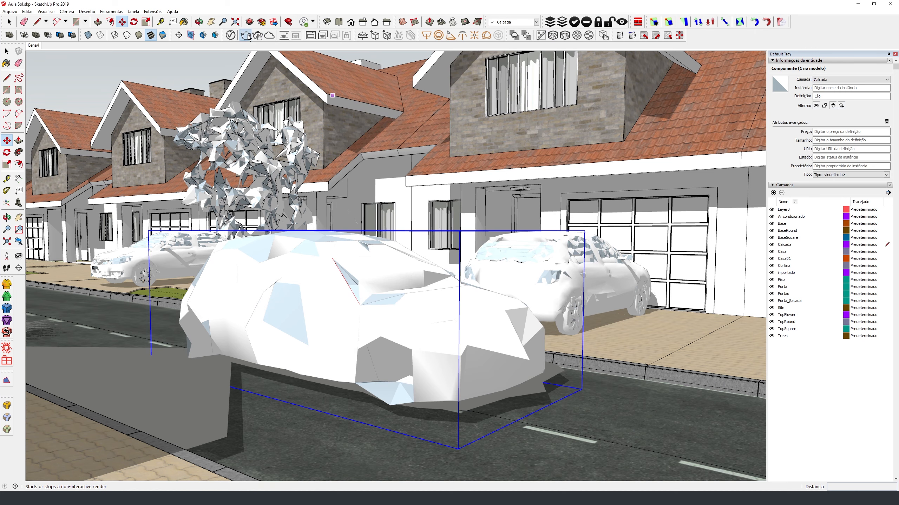